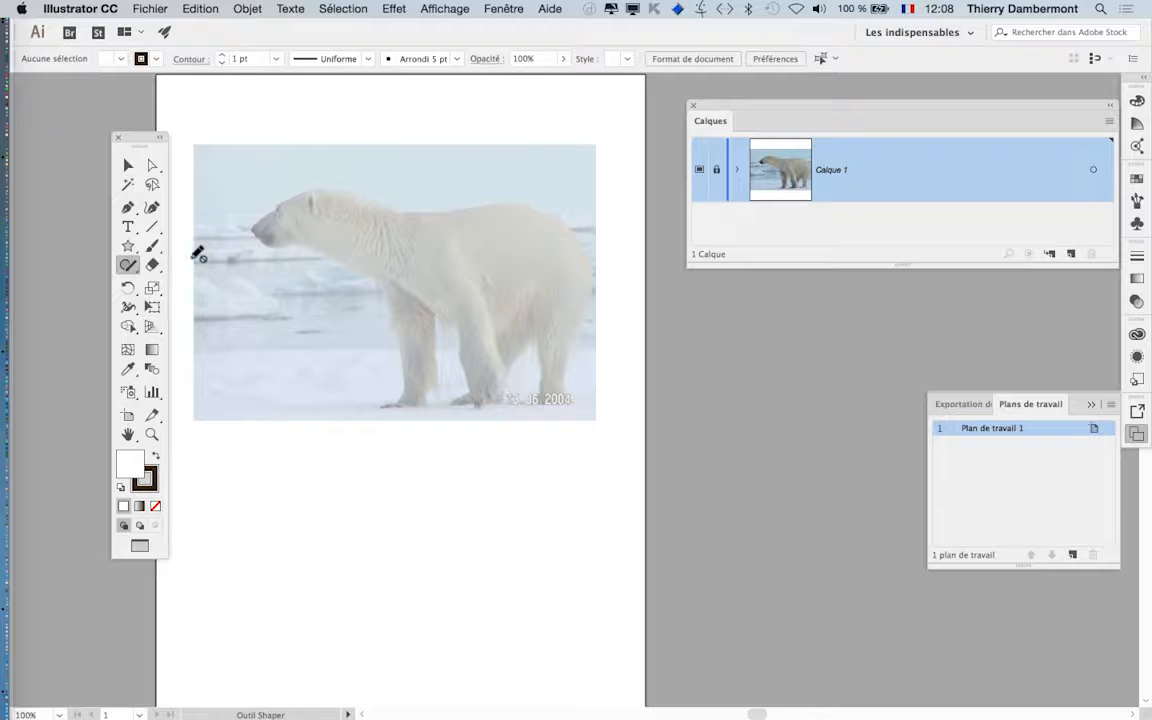
- Select the Pencil tool (Crayon) and enable "Remplir les nouveaux contours au crayon" in its options
{"action": "left_click", "coordinate": [128, 265]}
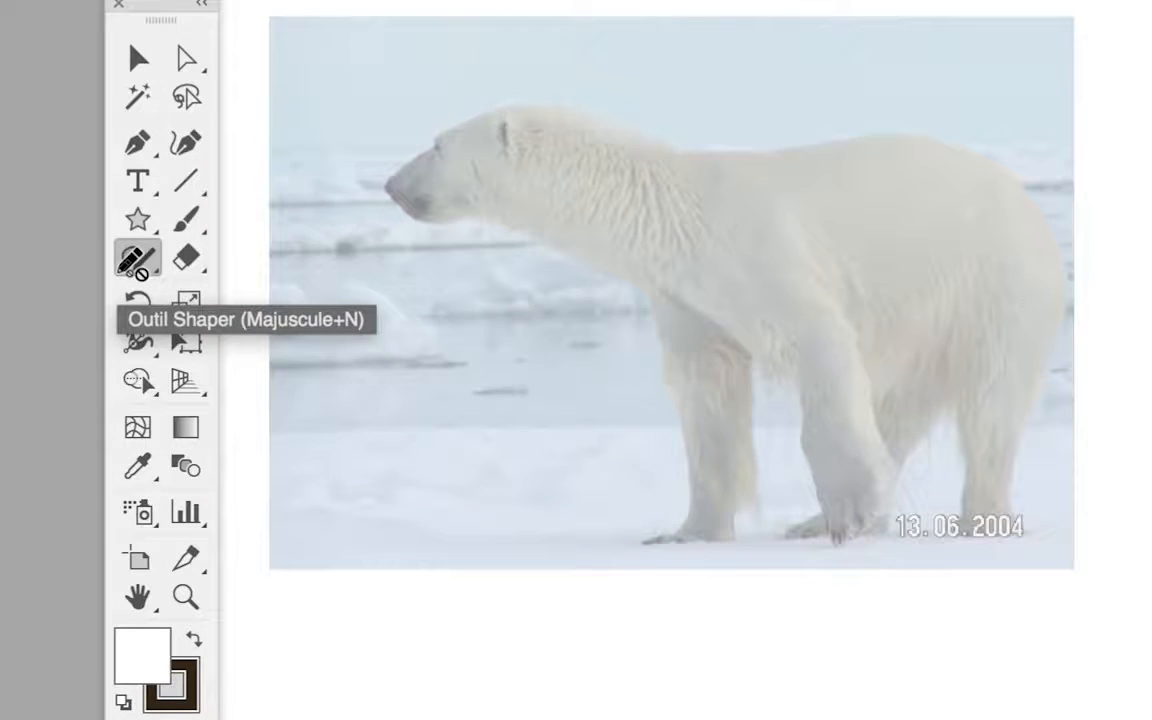
{"action": "left_click", "coordinate": [136, 270]}
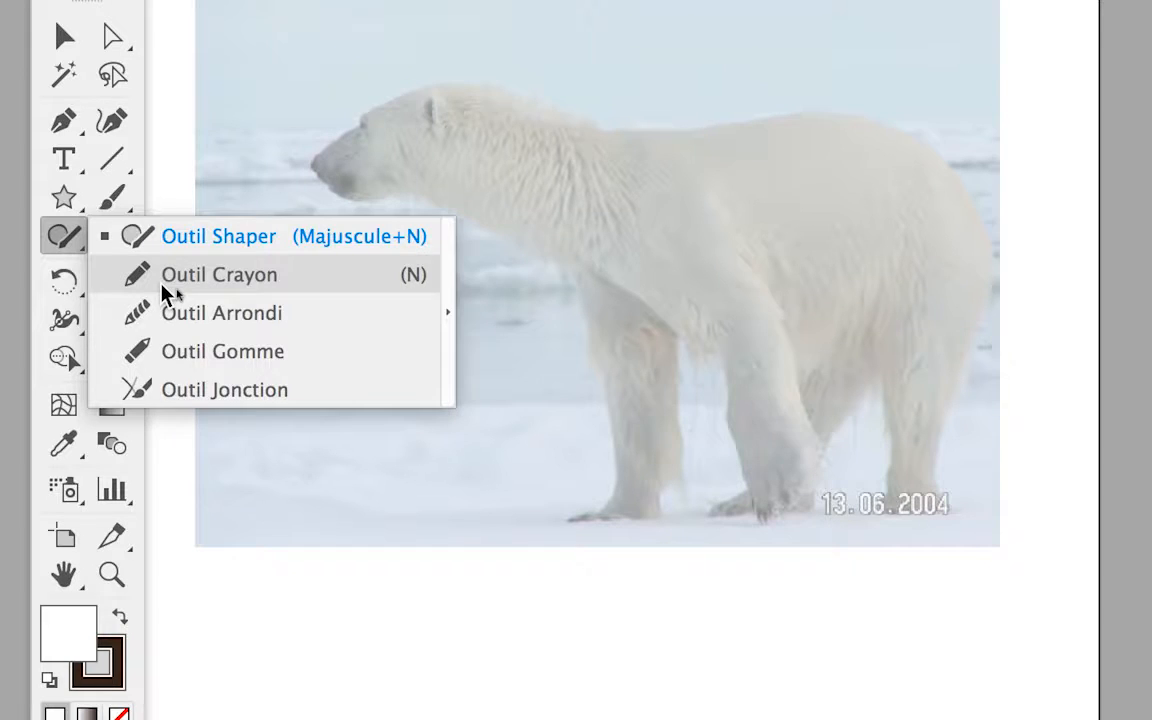
{"action": "left_click", "coordinate": [165, 288]}
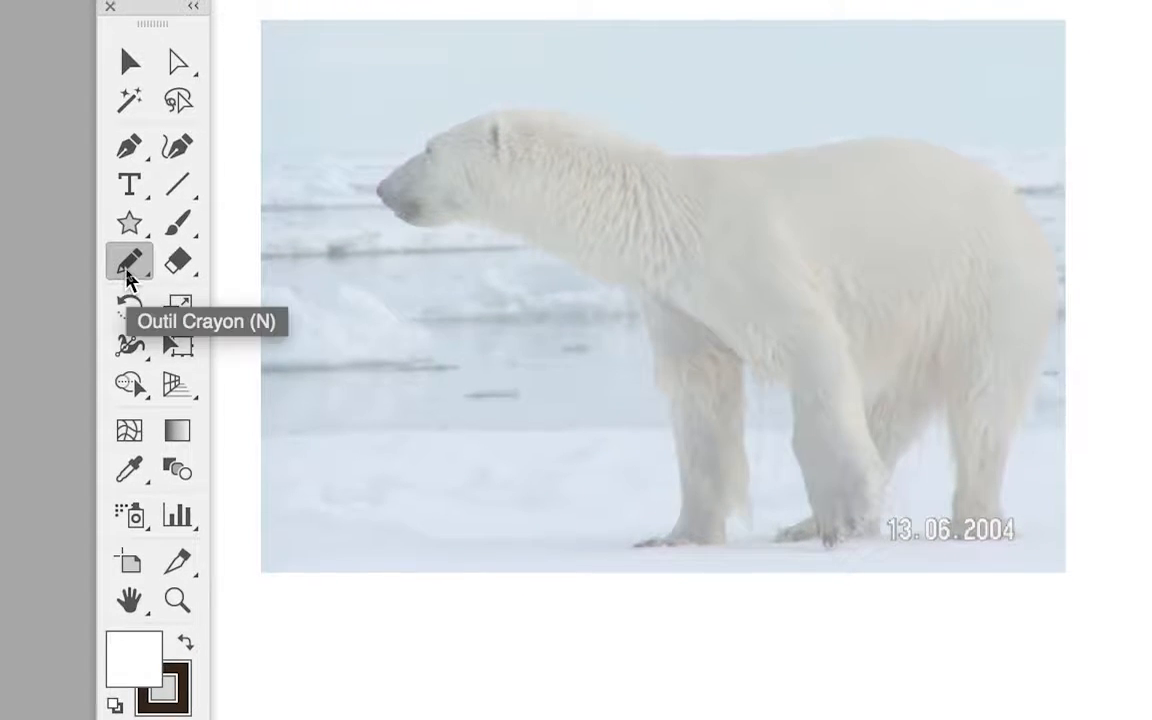
{"action": "double_click", "coordinate": [127, 268]}
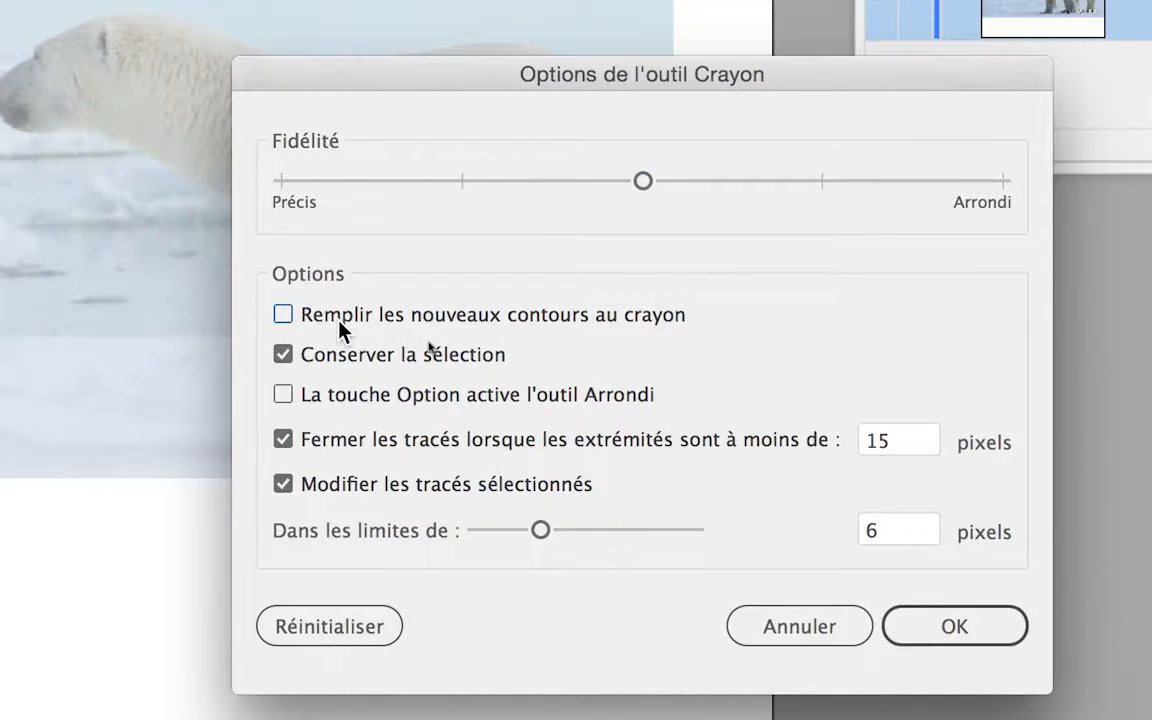
{"action": "left_click", "coordinate": [339, 321]}
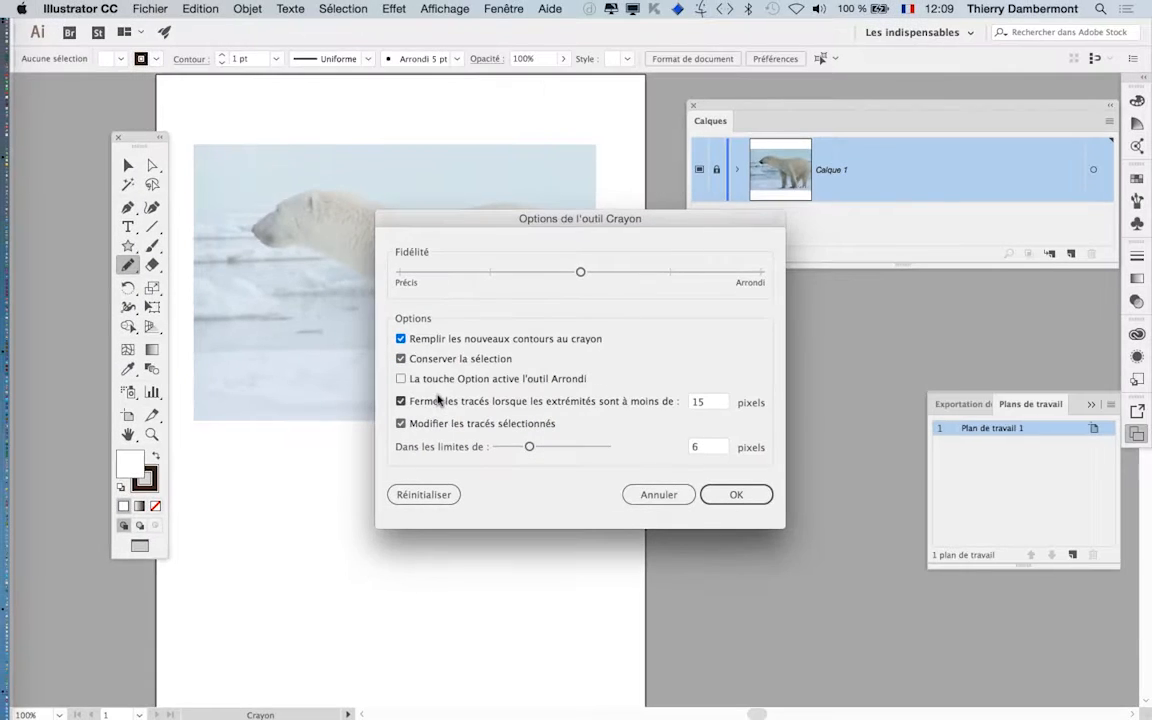
{"action": "left_click", "coordinate": [945, 567]}
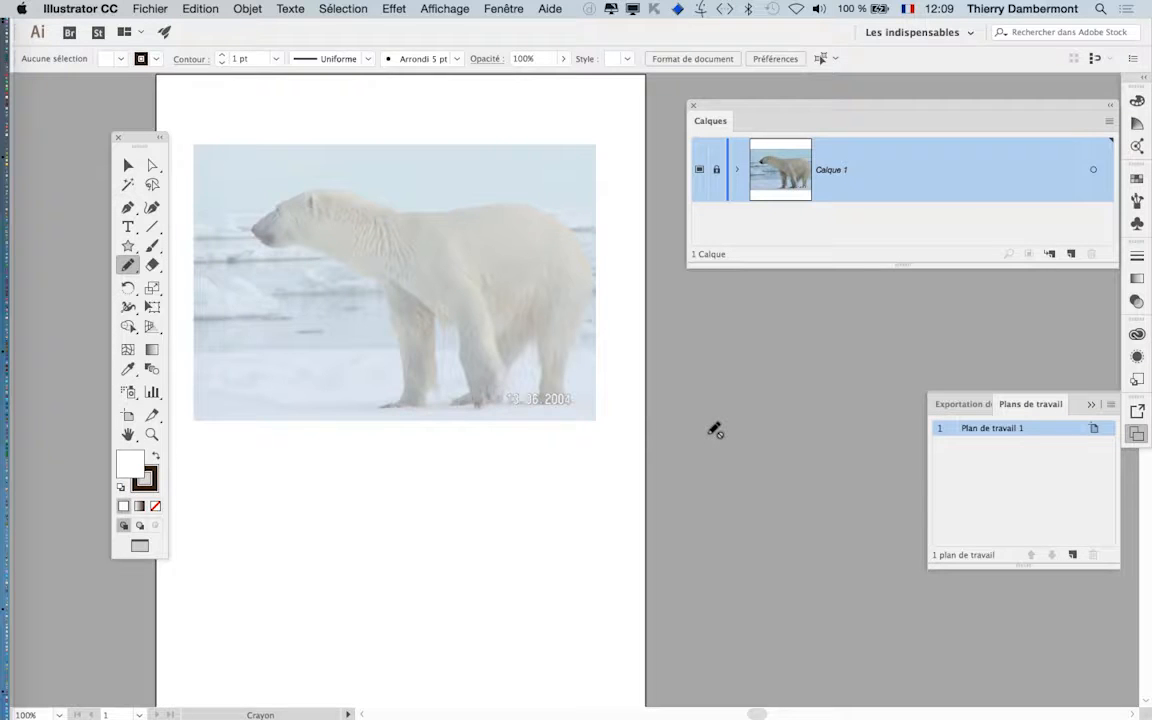
{"action": "double_click", "coordinate": [125, 265]}
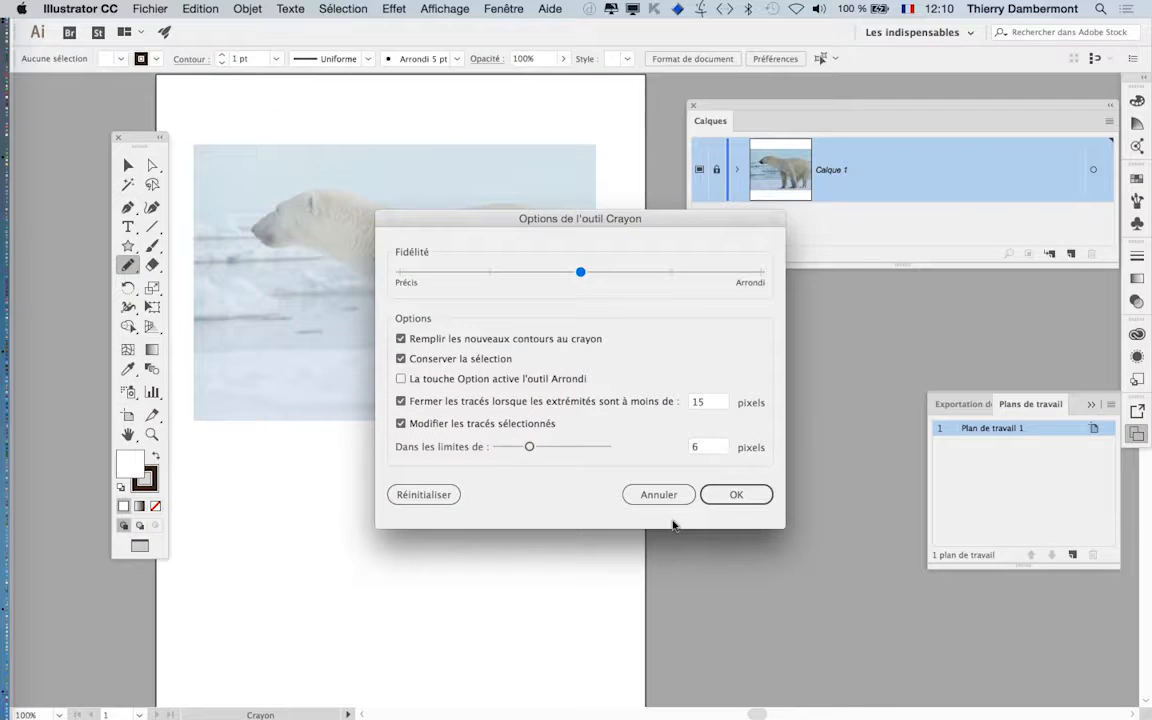
{"action": "left_click", "coordinate": [1040, 572]}
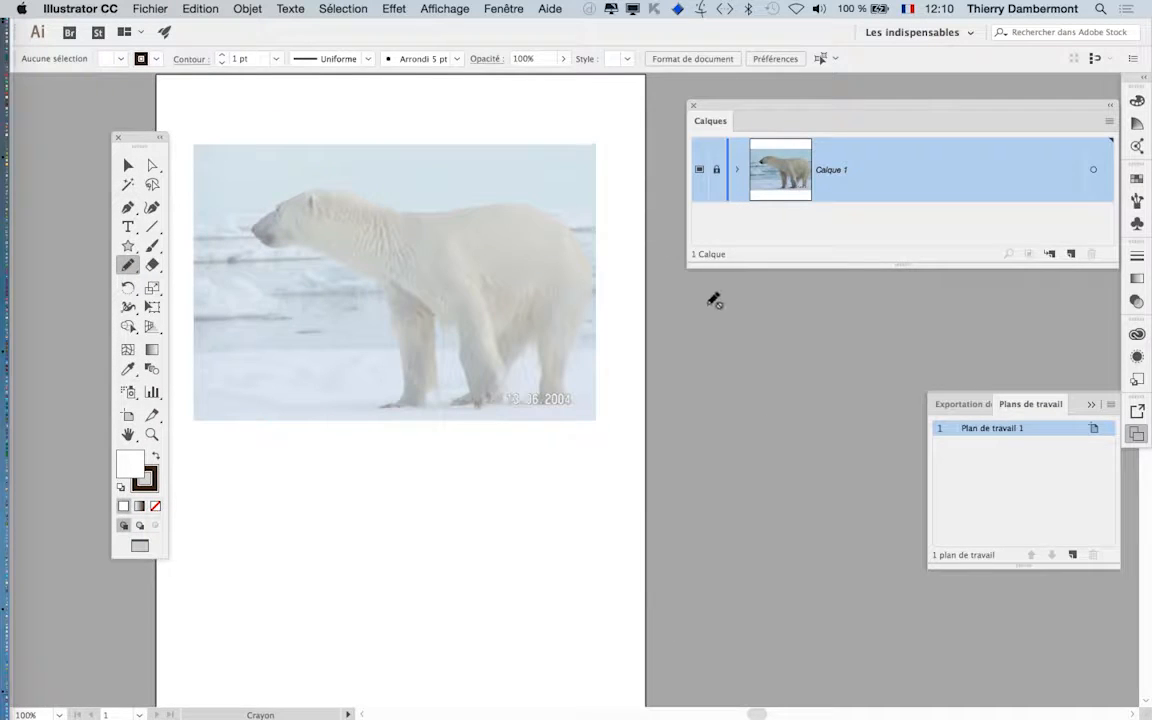
- Set the fill to the light orange swatch from the full swatch list, with the polar bear photo enlarged
{"action": "scroll", "coordinate": [338, 232], "scroll_direction": "up", "scroll_amount": 2}
{"action": "left_click_drag", "start_coordinate": [329, 258], "coordinate": [394, 297]}
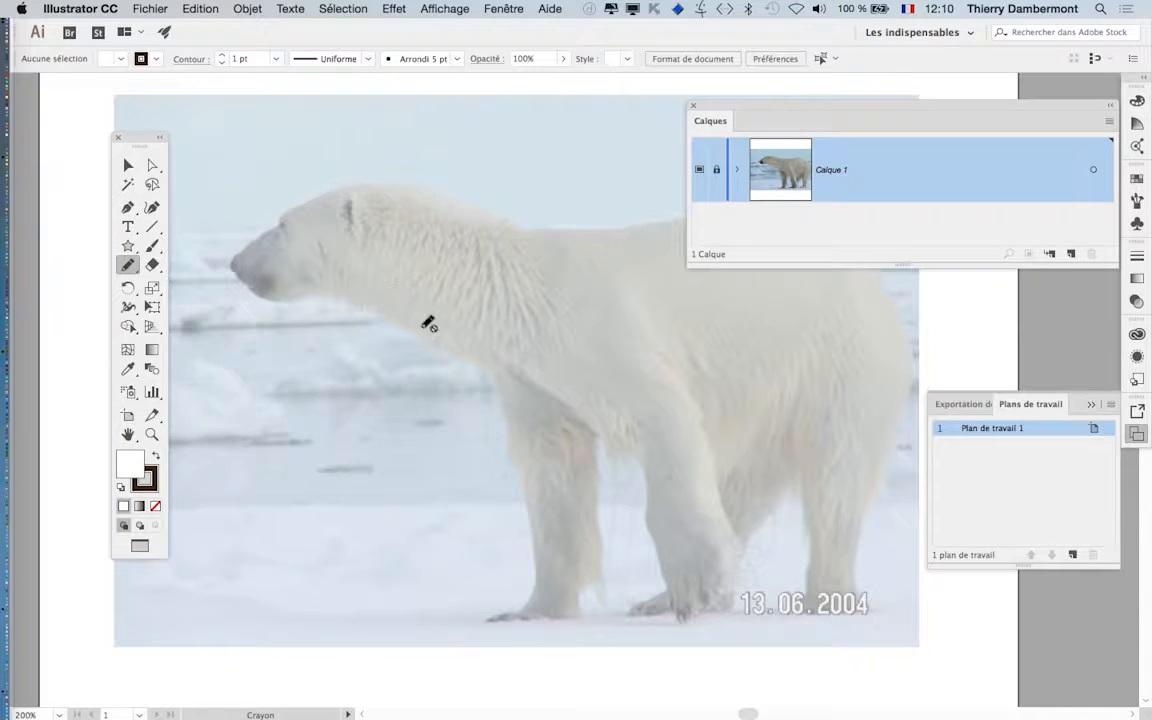
{"action": "left_click", "coordinate": [1135, 179]}
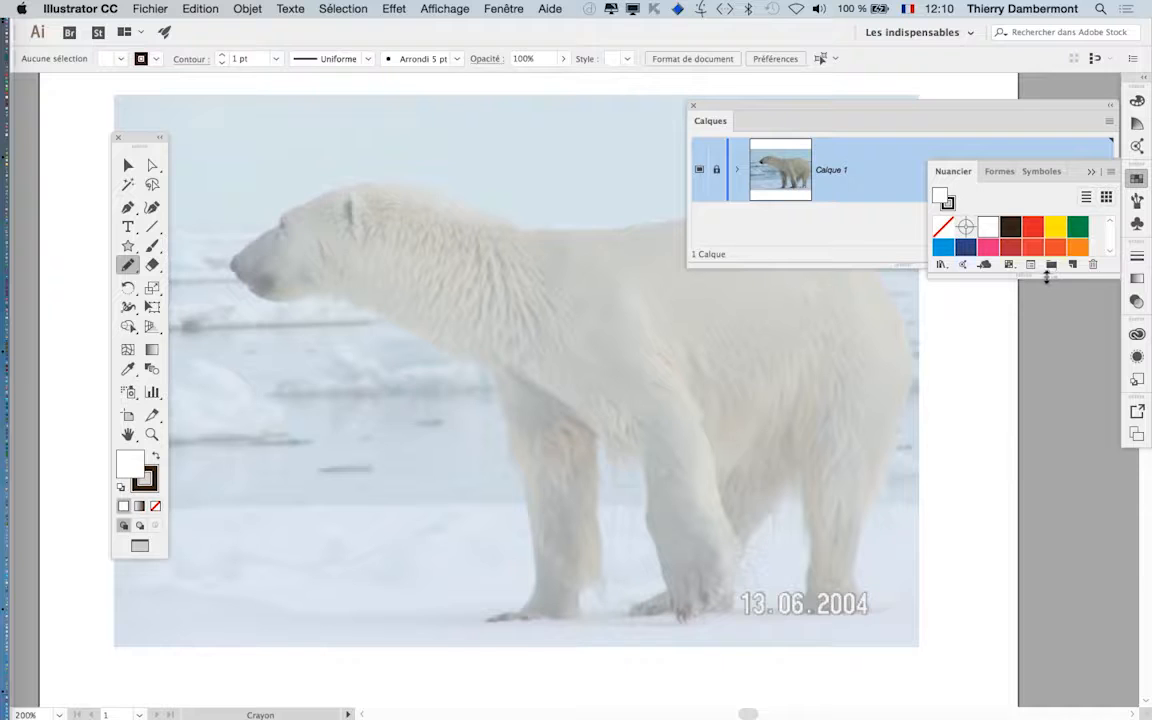
{"action": "left_click_drag", "start_coordinate": [1046, 278], "coordinate": [1059, 543]}
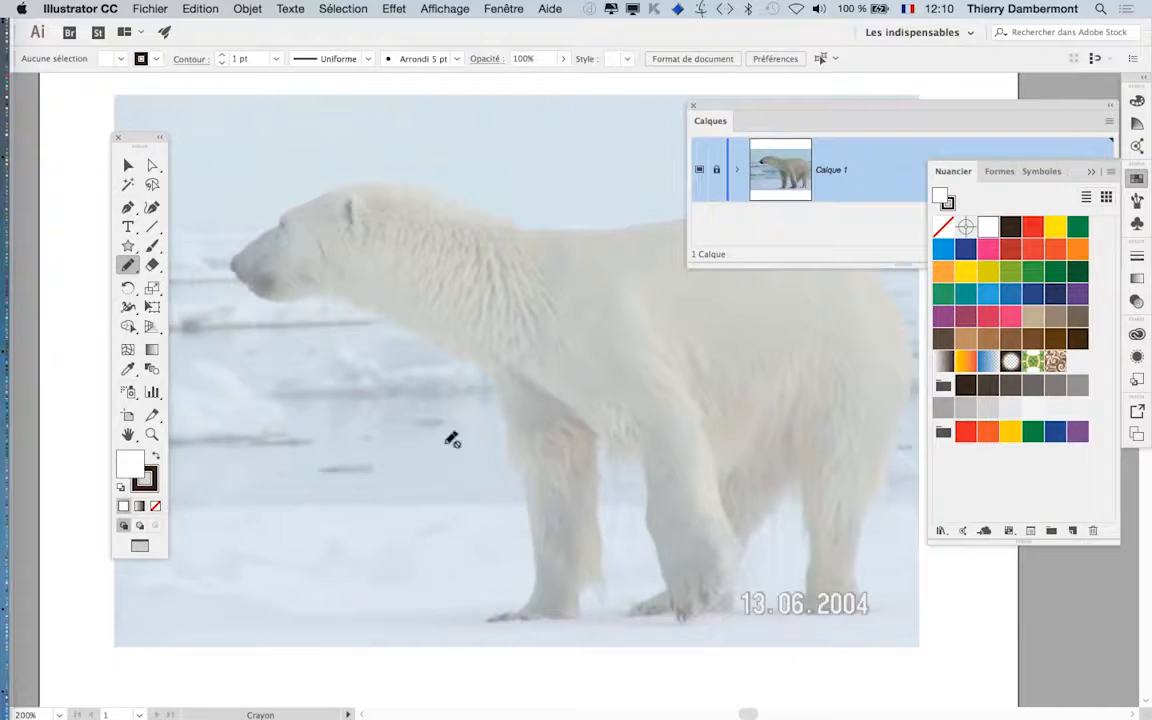
{"action": "left_click", "coordinate": [942, 275]}
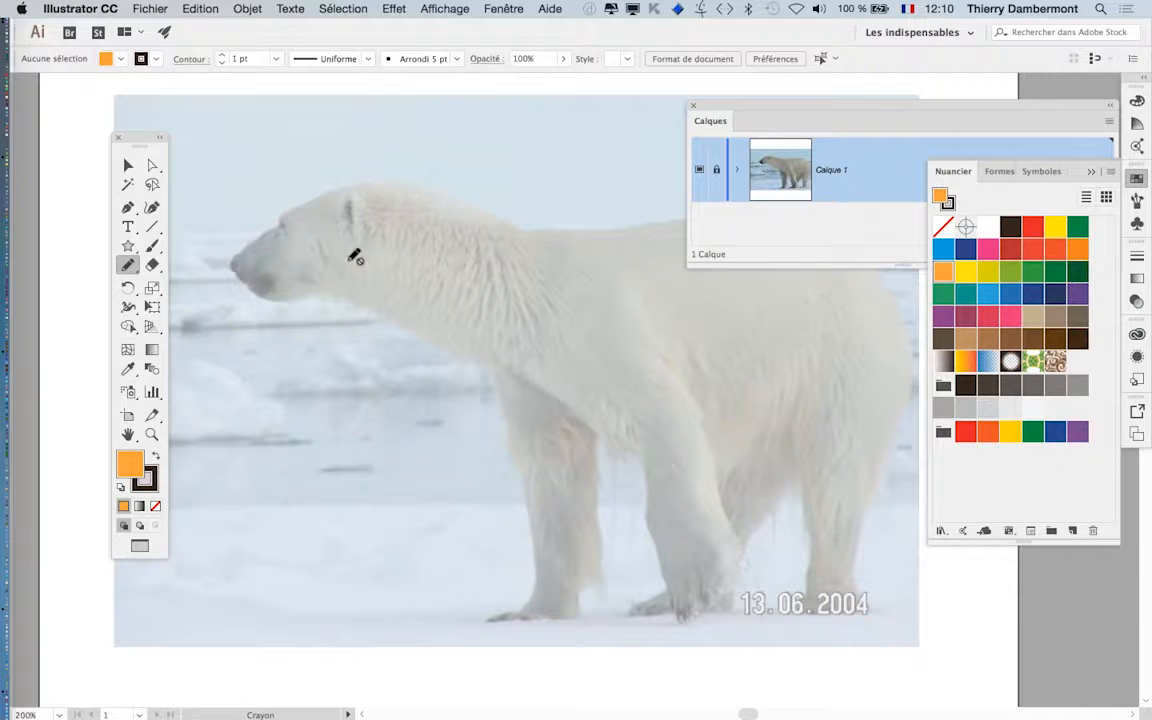
- Create a new layer above the locked photo layer for tracing the polar bear
{"action": "mouse_move", "coordinate": [238, 266]}
{"action": "left_mouse_down"}
{"action": "mouse_move", "coordinate": [308, 198]}
{"action": "mouse_move", "coordinate": [399, 174]}
{"action": "left_mouse_up"}
{"action": "left_click_drag", "start_coordinate": [879, 112], "coordinate": [754, 162]}
{"action": "left_click_drag", "start_coordinate": [985, 308], "coordinate": [851, 398]}
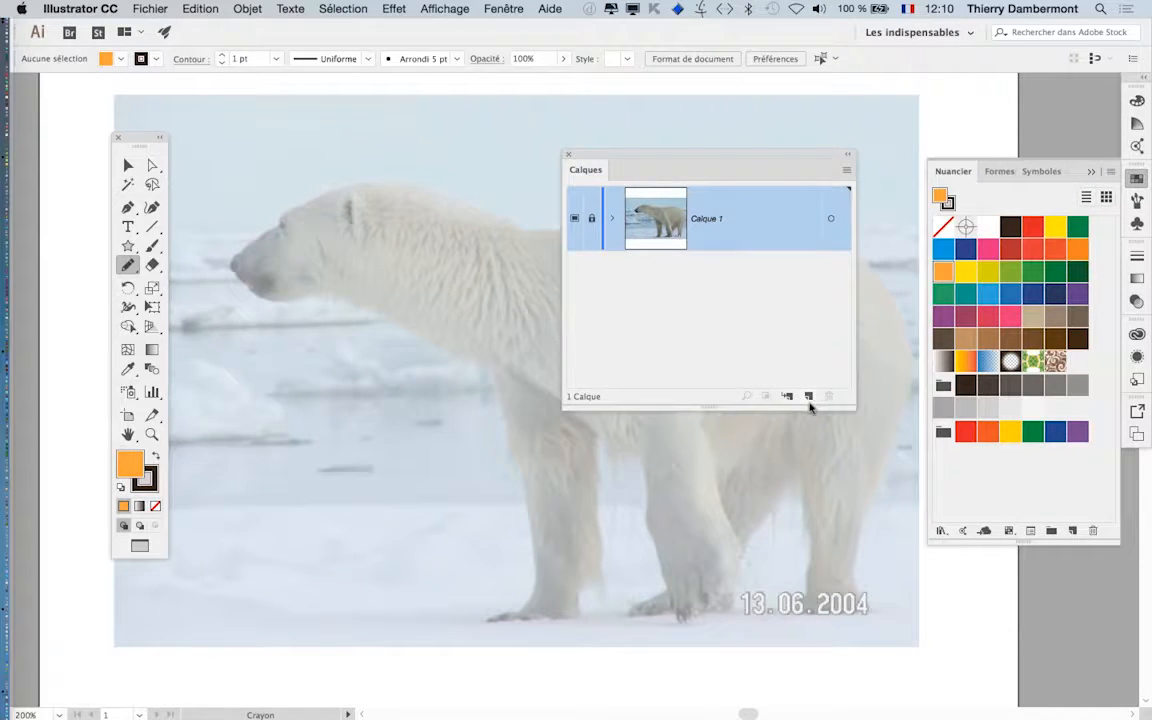
{"action": "left_click", "coordinate": [809, 397]}
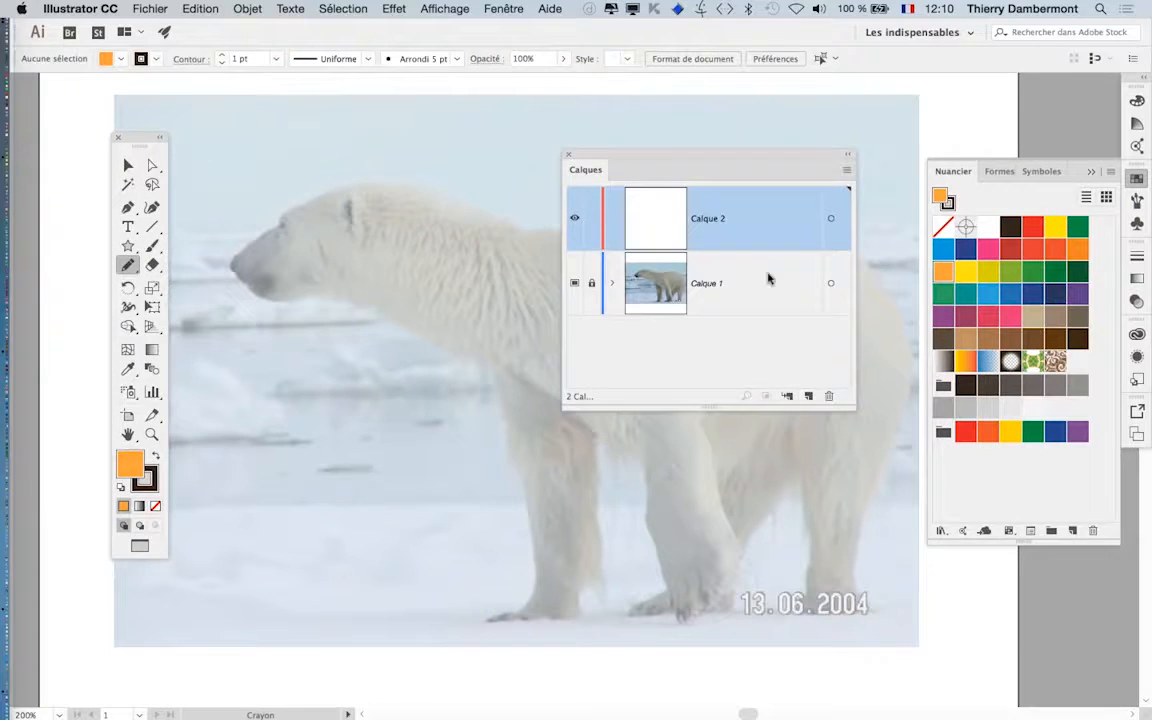
{"action": "left_click_drag", "start_coordinate": [615, 162], "coordinate": [735, 133]}
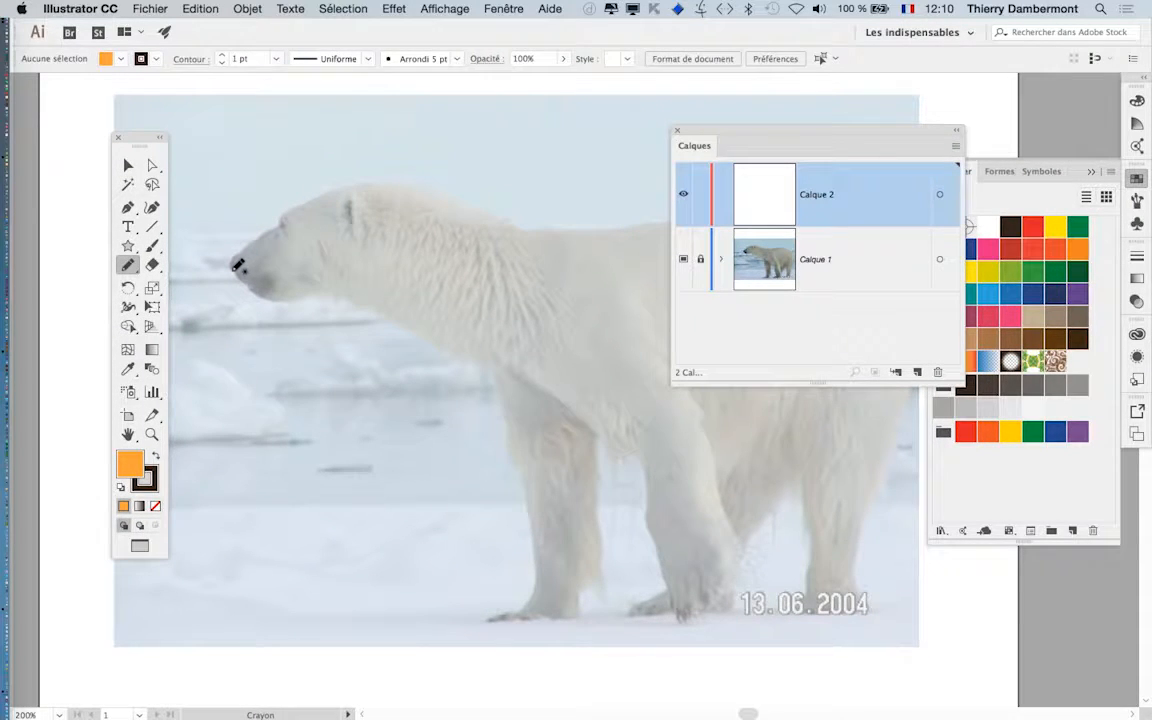
- Trace the bear's head as a closed orange Pencil shape and redraw its upper edge along the forehead
{"action": "mouse_move", "coordinate": [230, 265]}
{"action": "left_mouse_down"}
{"action": "mouse_move", "coordinate": [297, 206]}
{"action": "mouse_move", "coordinate": [401, 186]}
{"action": "mouse_move", "coordinate": [410, 219]}
{"action": "mouse_move", "coordinate": [395, 272]}
{"action": "mouse_move", "coordinate": [289, 301]}
{"action": "mouse_move", "coordinate": [232, 279]}
{"action": "left_mouse_up"}
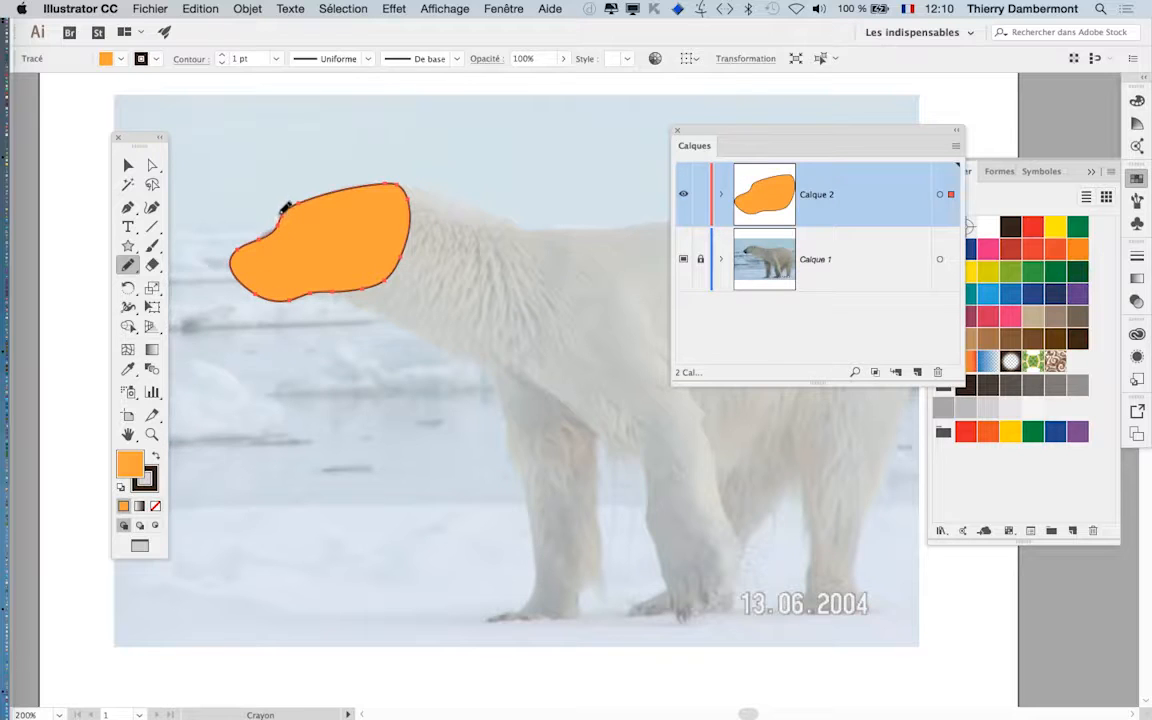
{"action": "double_click", "coordinate": [127, 263]}
{"action": "left_click", "coordinate": [658, 494]}
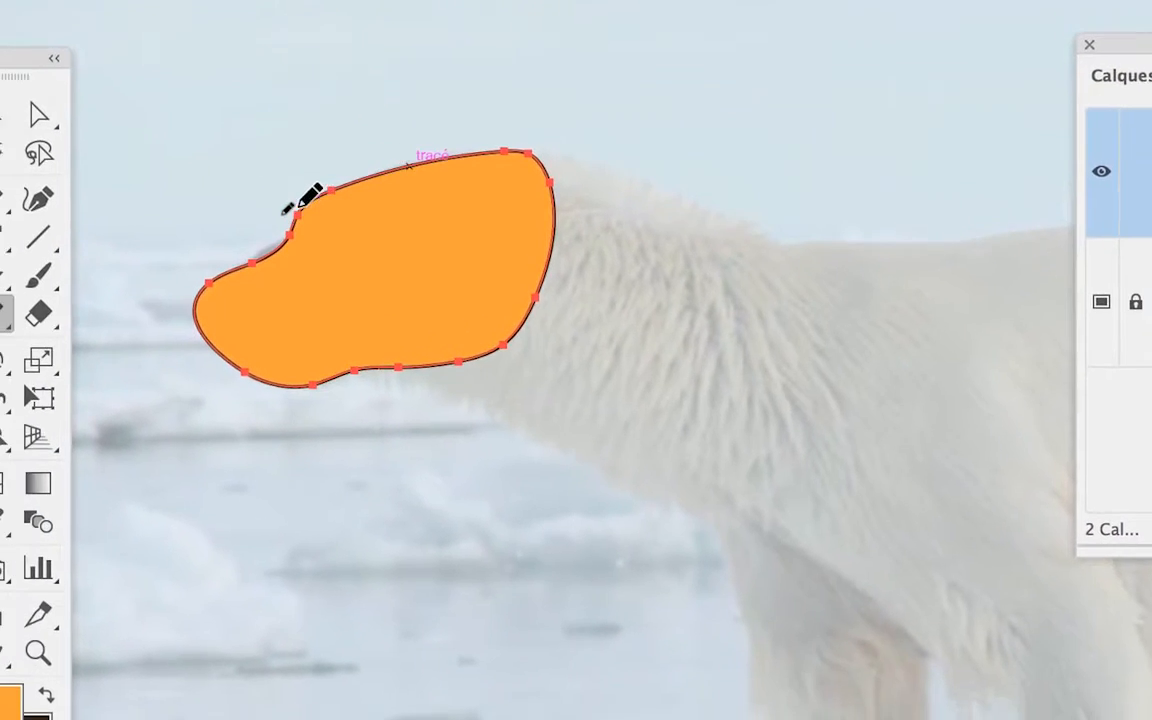
{"action": "mouse_move", "coordinate": [257, 232]}
{"action": "left_mouse_down"}
{"action": "mouse_move", "coordinate": [429, 178]}
{"action": "mouse_move", "coordinate": [373, 174]}
{"action": "left_mouse_up"}
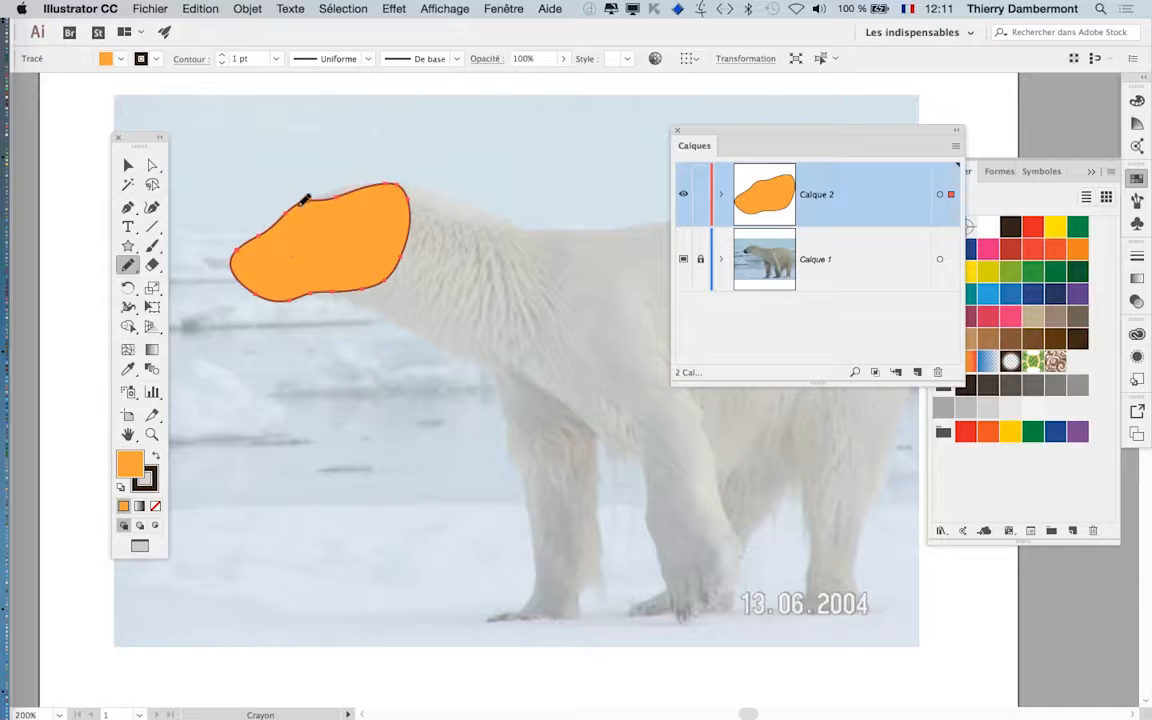
{"action": "mouse_move", "coordinate": [300, 198]}
{"action": "left_mouse_down"}
{"action": "mouse_move", "coordinate": [346, 182]}
{"action": "mouse_move", "coordinate": [405, 186]}
{"action": "left_mouse_up"}
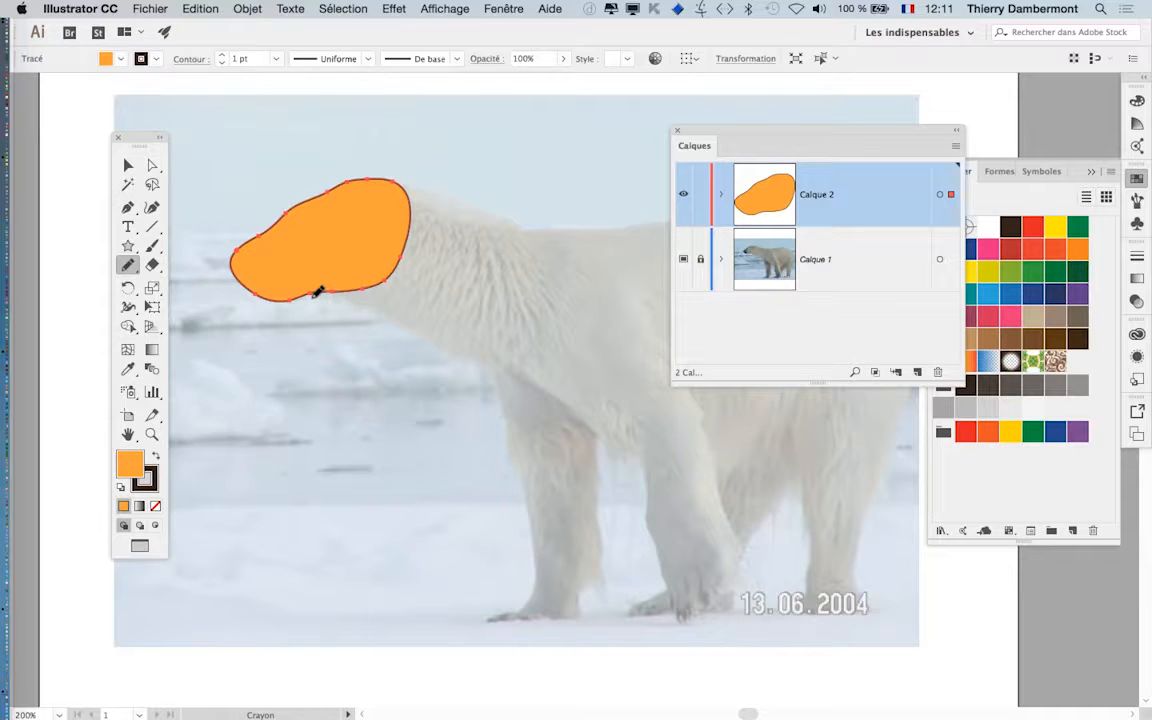
- Lower the orange head shape's opacity to 48% with the transparency settings, and close them
{"action": "left_click", "coordinate": [503, 8]}
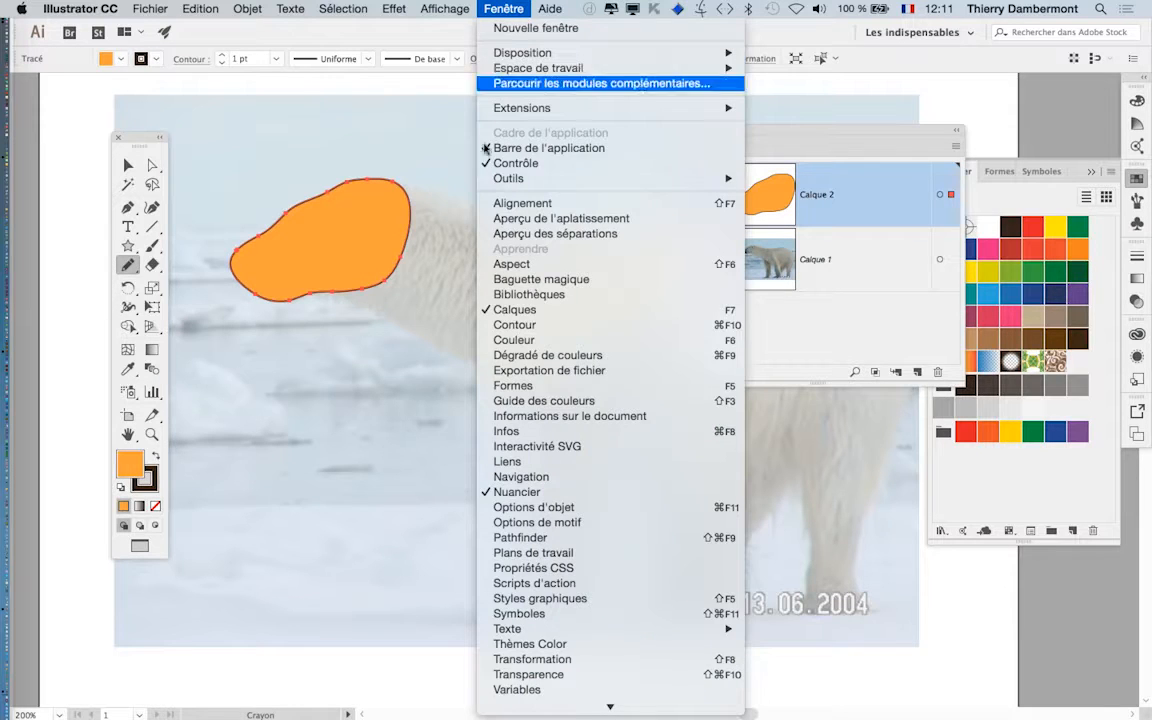
{"action": "left_click", "coordinate": [537, 675]}
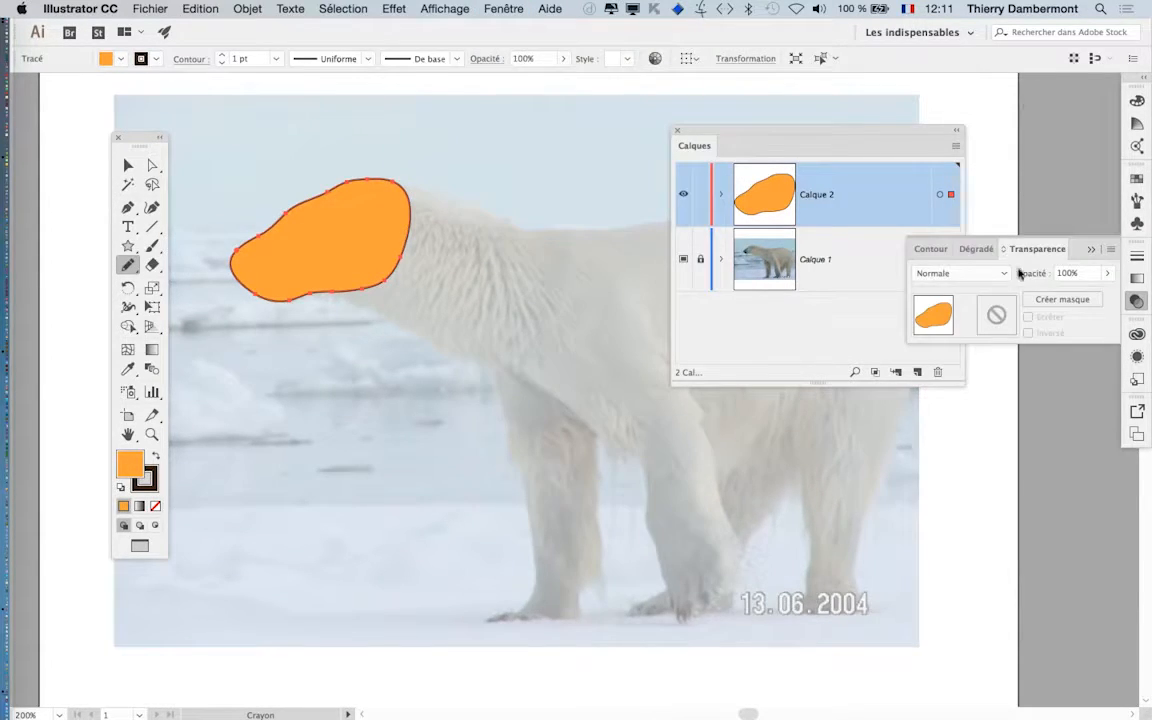
{"action": "left_click_drag", "start_coordinate": [990, 247], "coordinate": [405, 342]}
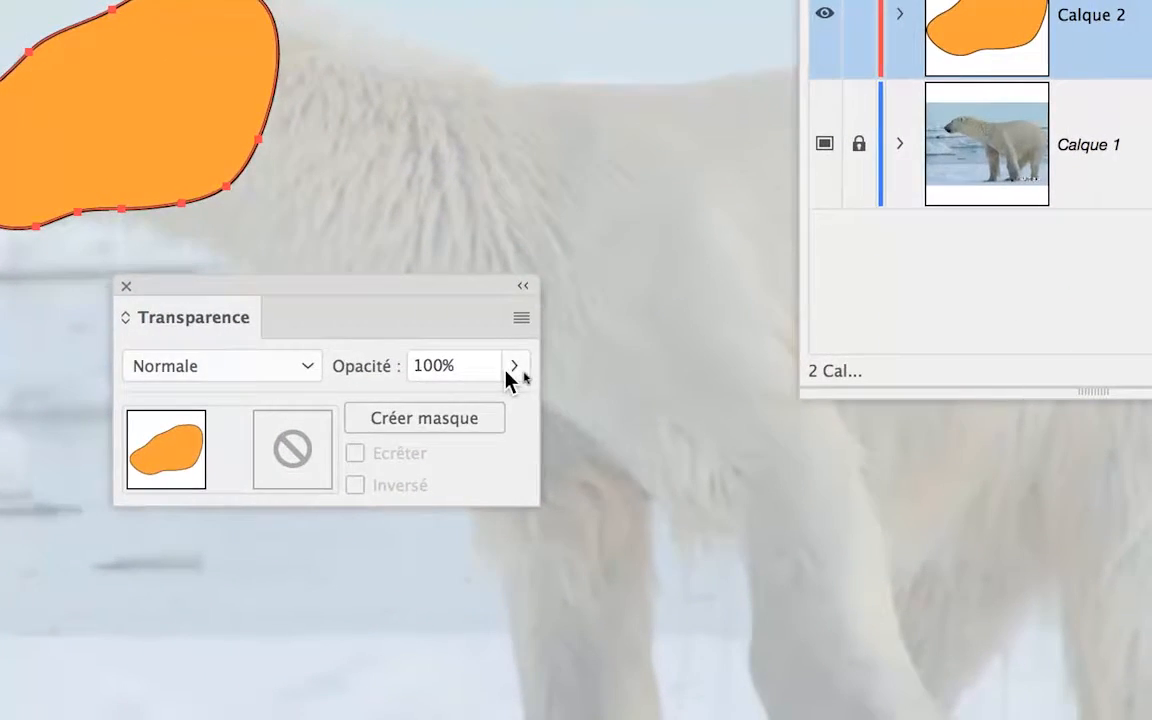
{"action": "left_click", "coordinate": [587, 372]}
{"action": "left_click_drag", "start_coordinate": [512, 401], "coordinate": [455, 402]}
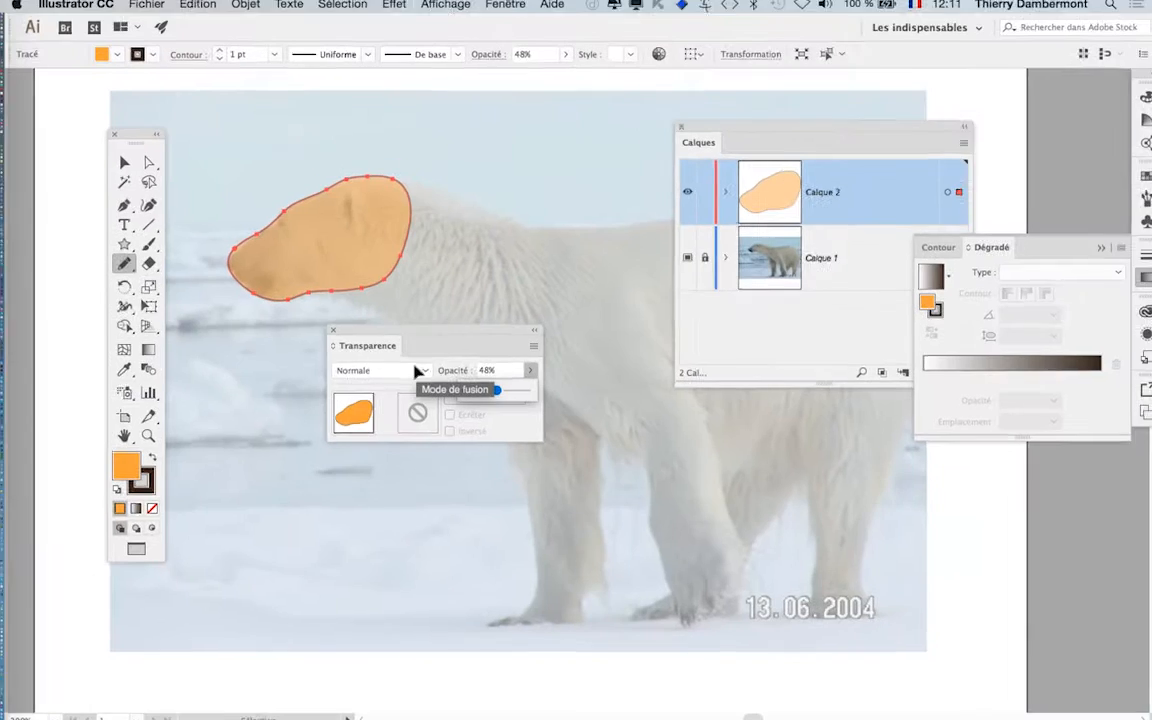
{"action": "left_click", "coordinate": [334, 331]}
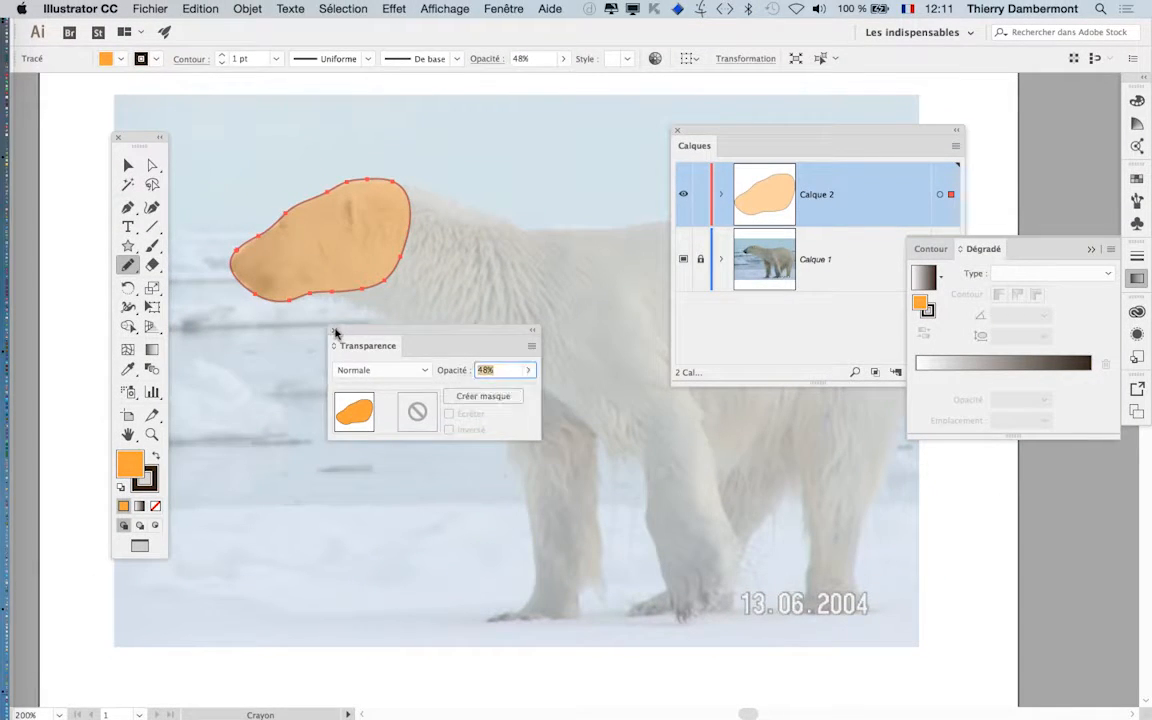
{"action": "left_click", "coordinate": [334, 331]}
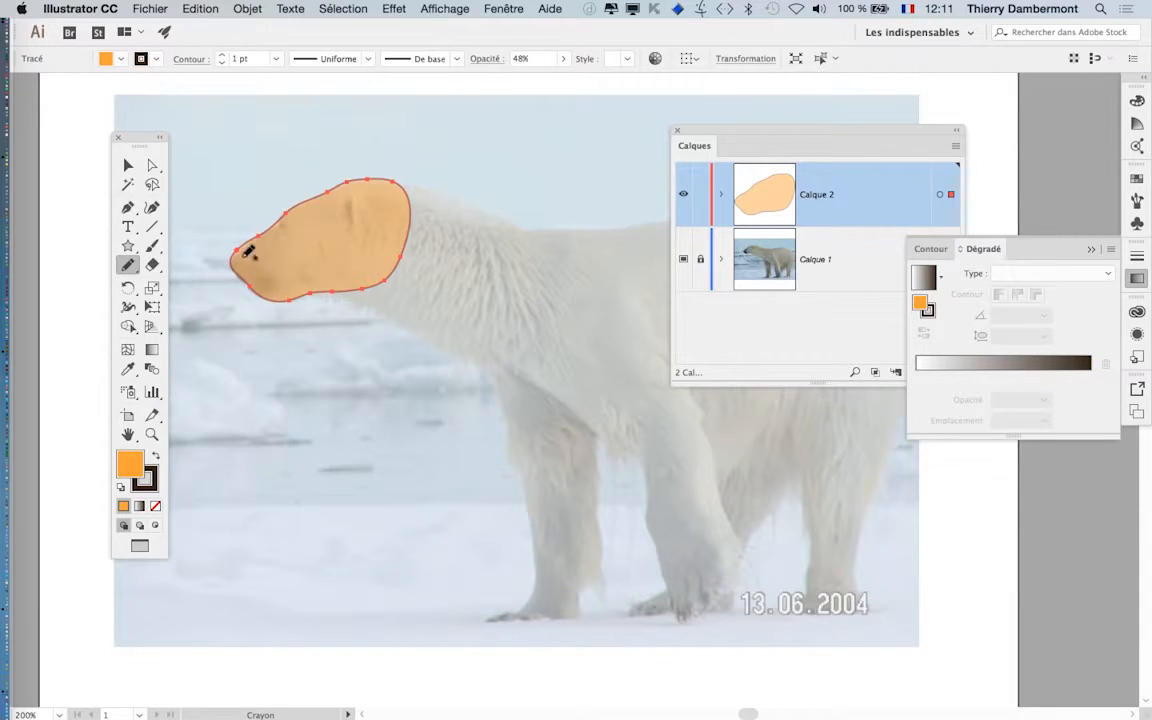
- Redraw the head shape's edge along the muzzle with the Pencil and review the Pencil tool options
{"action": "left_click_drag", "start_coordinate": [234, 258], "coordinate": [292, 209]}
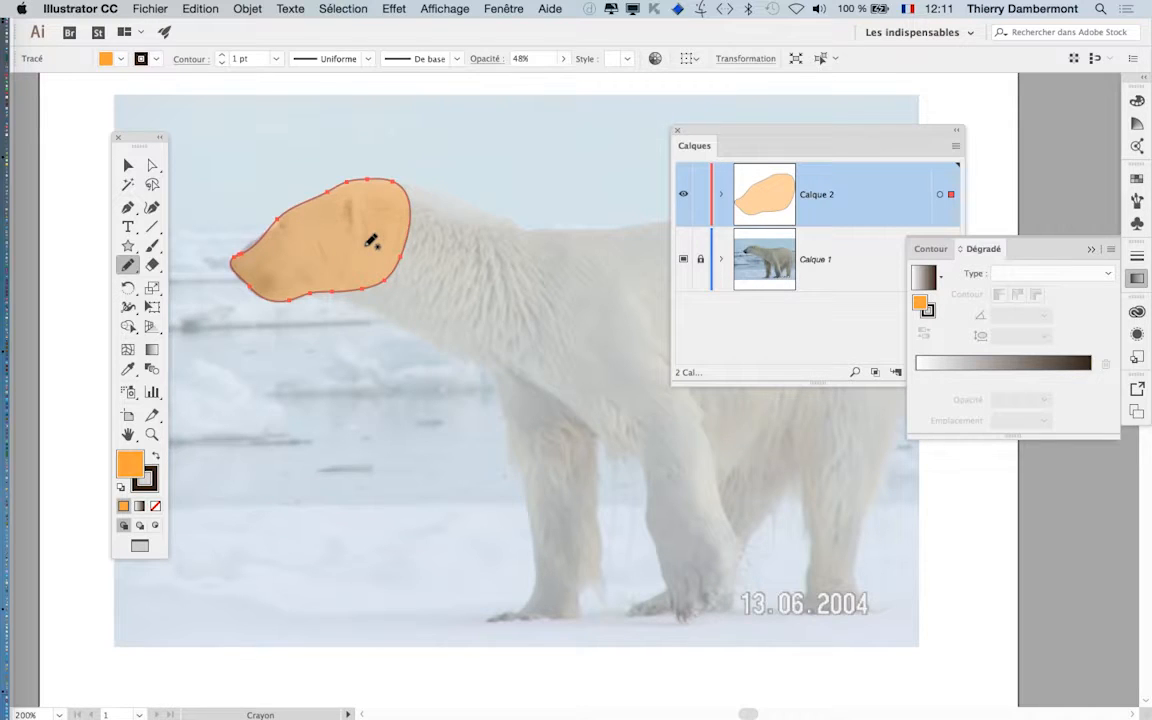
{"action": "double_click", "coordinate": [127, 266]}
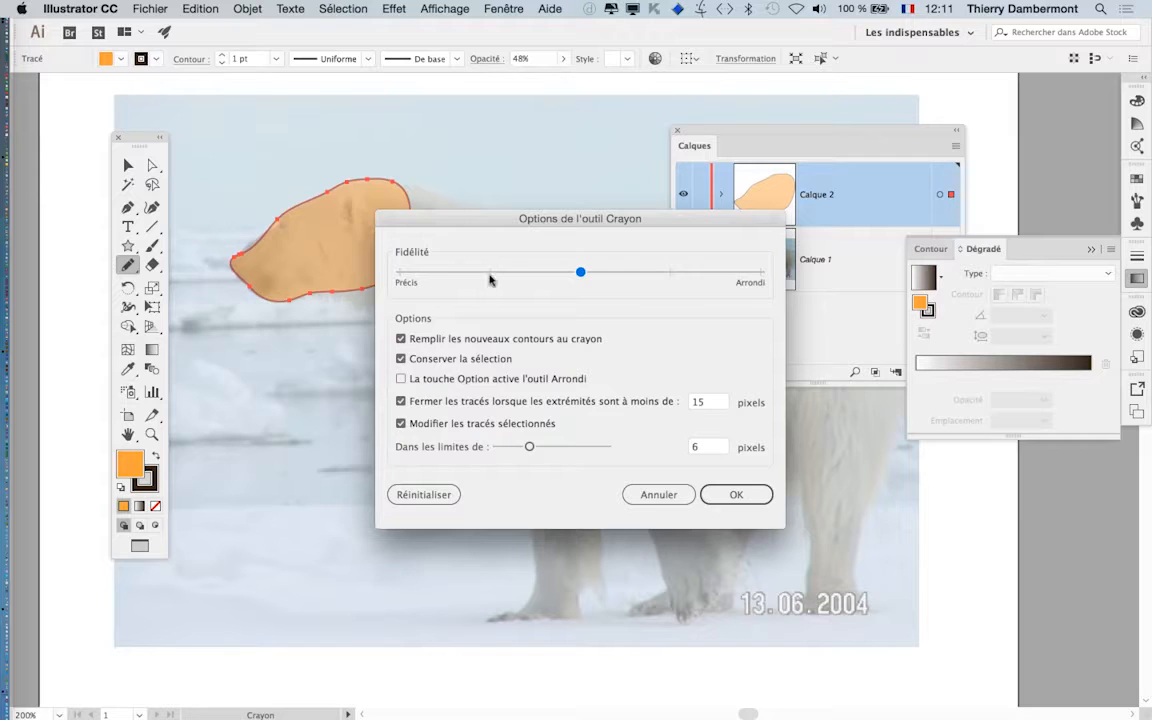
{"action": "left_click_drag", "start_coordinate": [483, 221], "coordinate": [562, 237]}
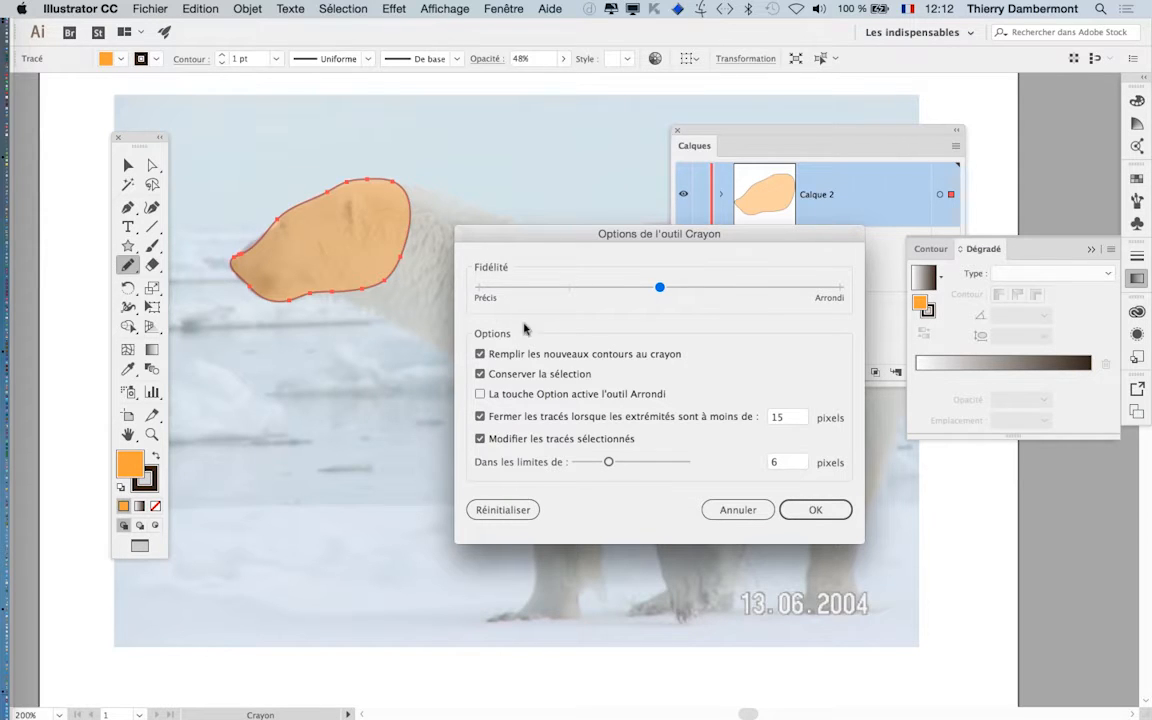
{"action": "left_click", "coordinate": [806, 506]}
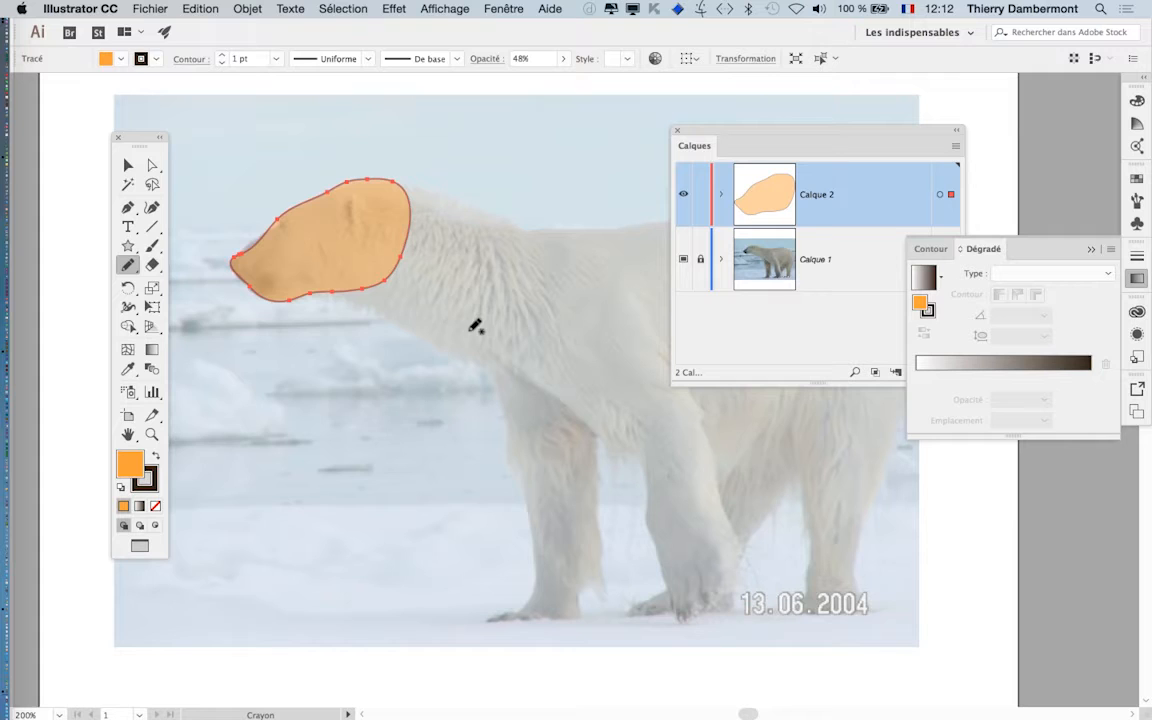
- Save the document as an Illustrator file named "ours - 0" in the folder containing the bear photo
{"action": "left_click", "coordinate": [140, 8]}
{"action": "left_click", "coordinate": [190, 143]}
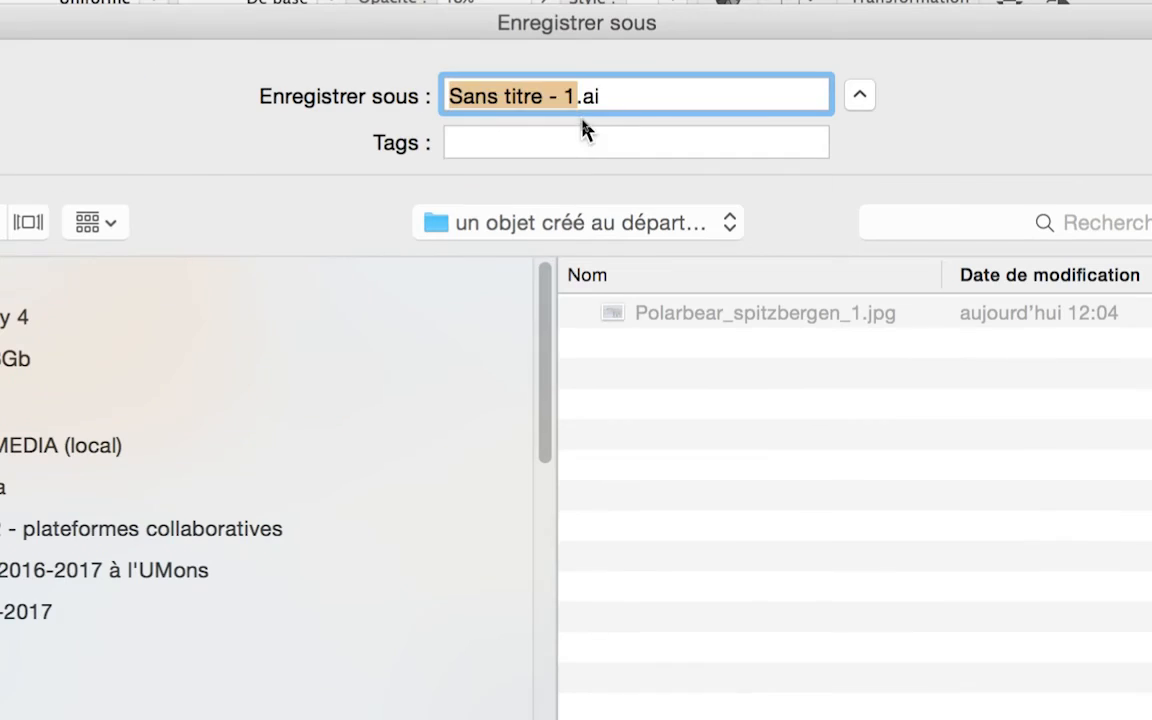
{"action": "type", "text": "ours - 0"}
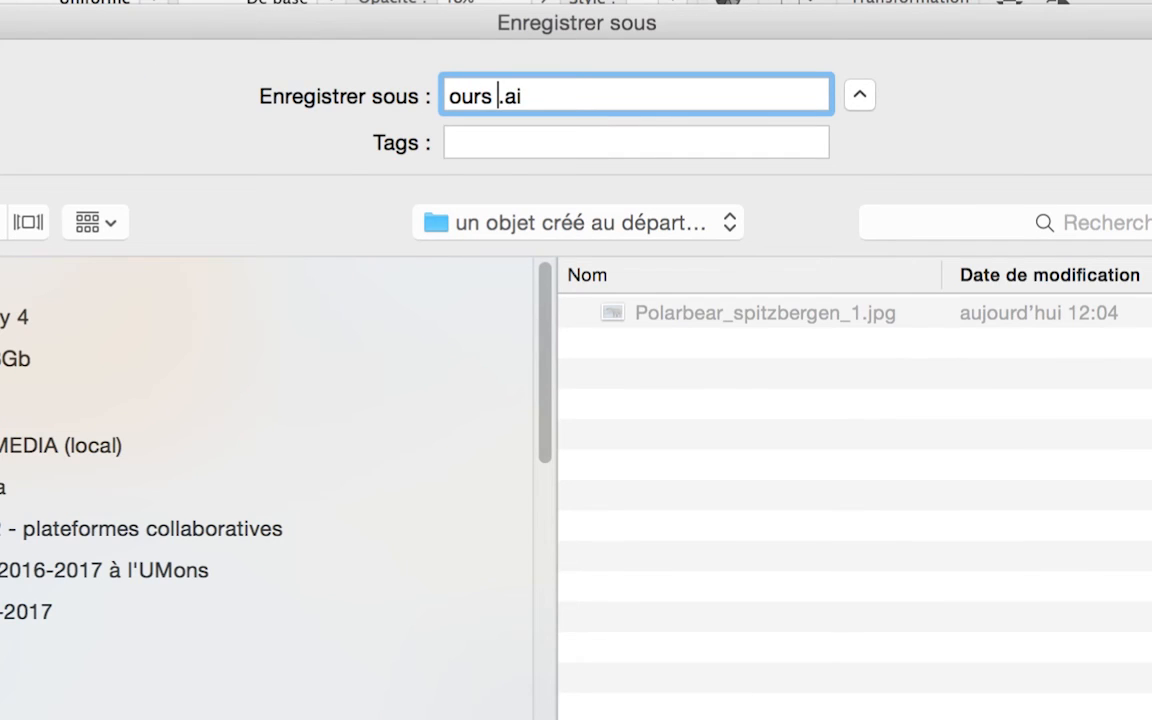
{"action": "key", "text": "Return"}
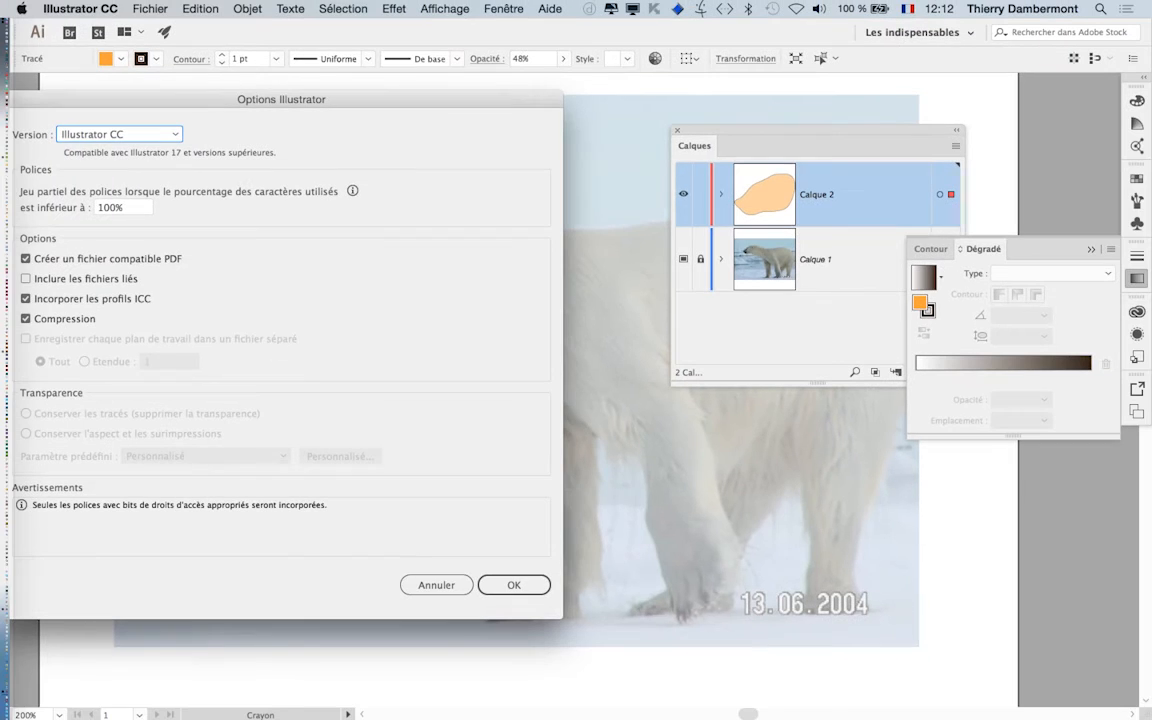